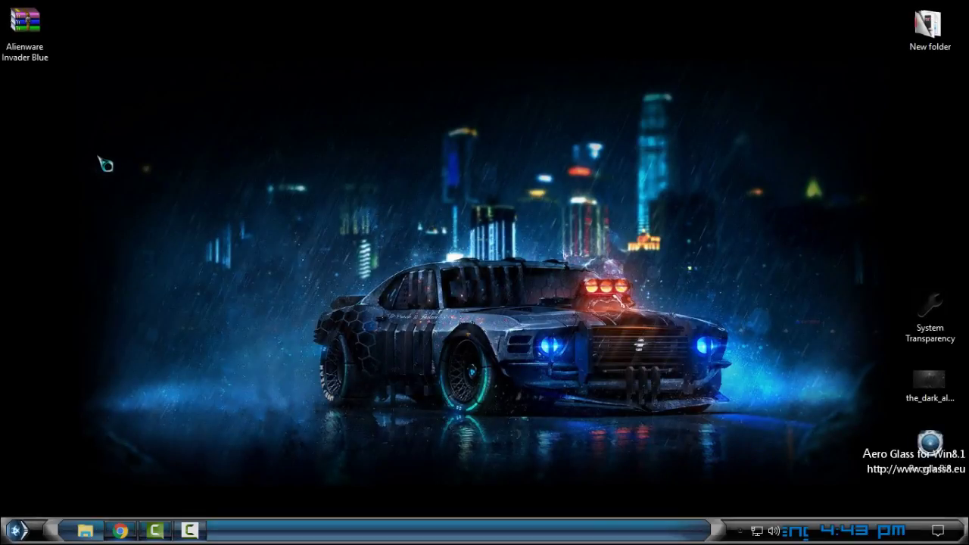
Refresh the desktop and extract Alienware Invader Blue.7z into an 'Alienware Invader Blue' folder.
click(25, 30)
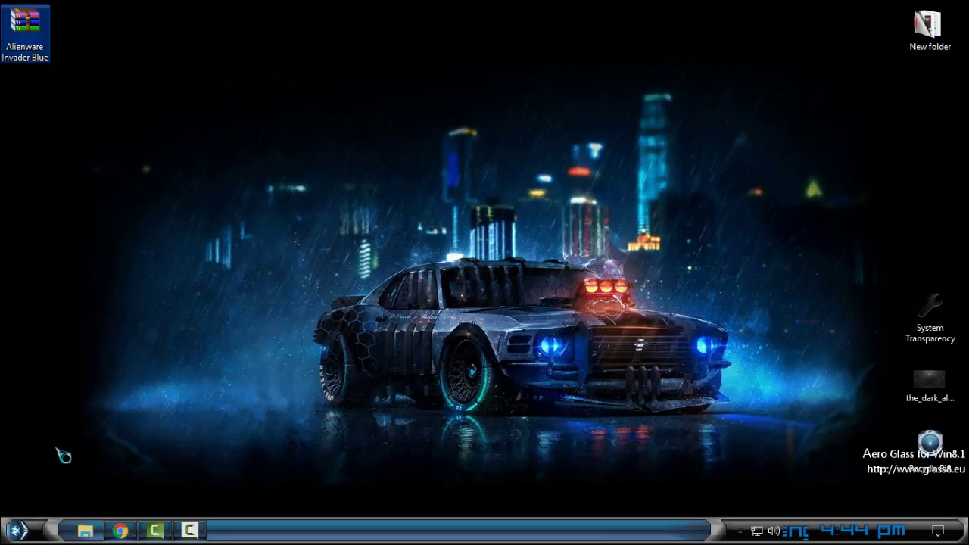
right_click(182, 67)
click(226, 123)
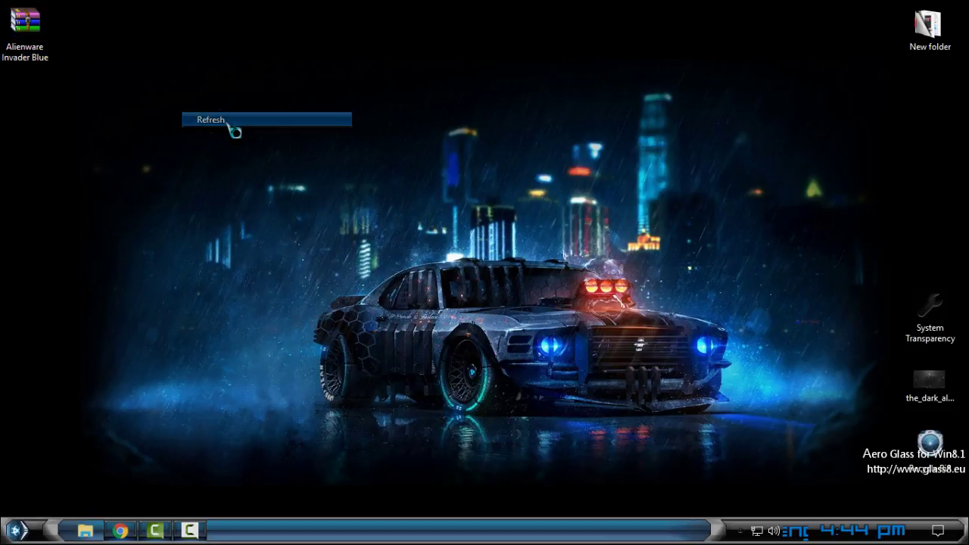
right_click(37, 47)
click(108, 124)
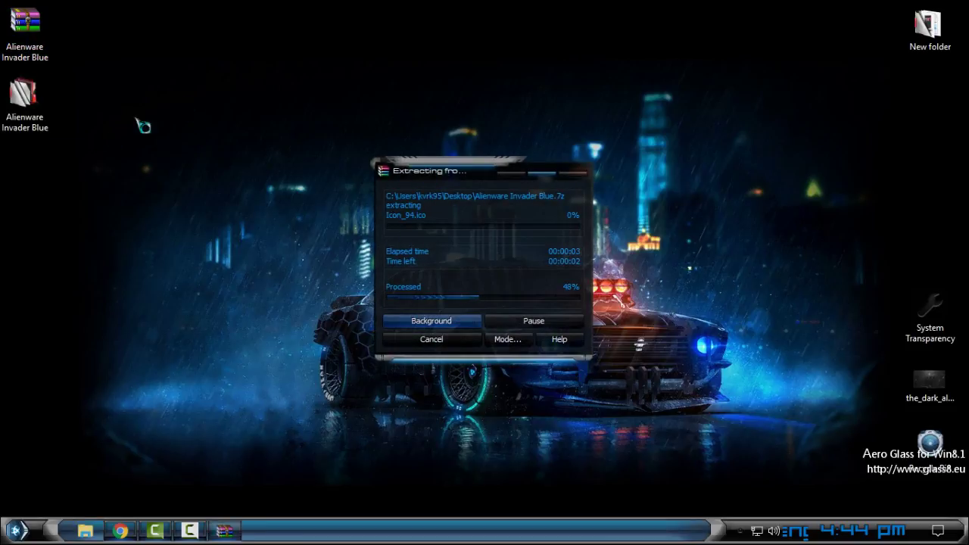
click(87, 531)
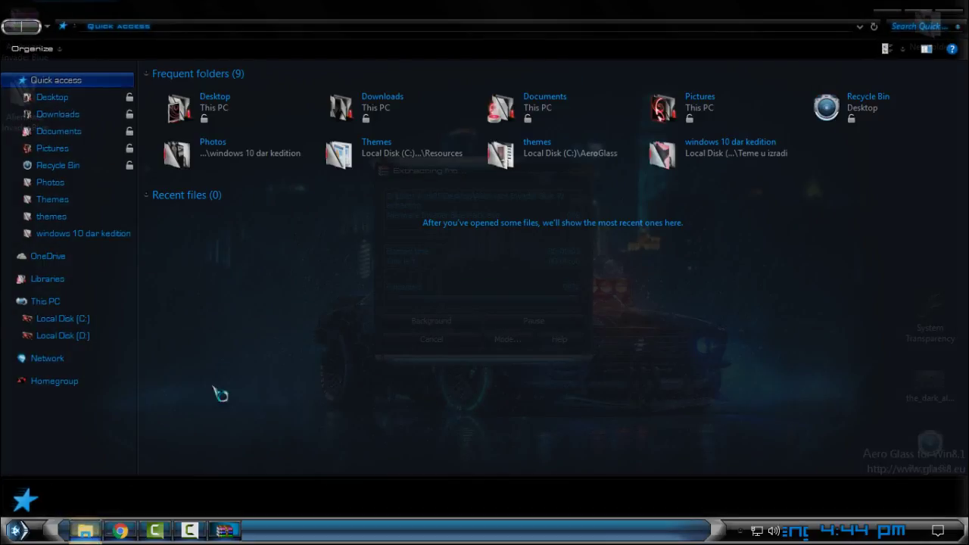
click(90, 304)
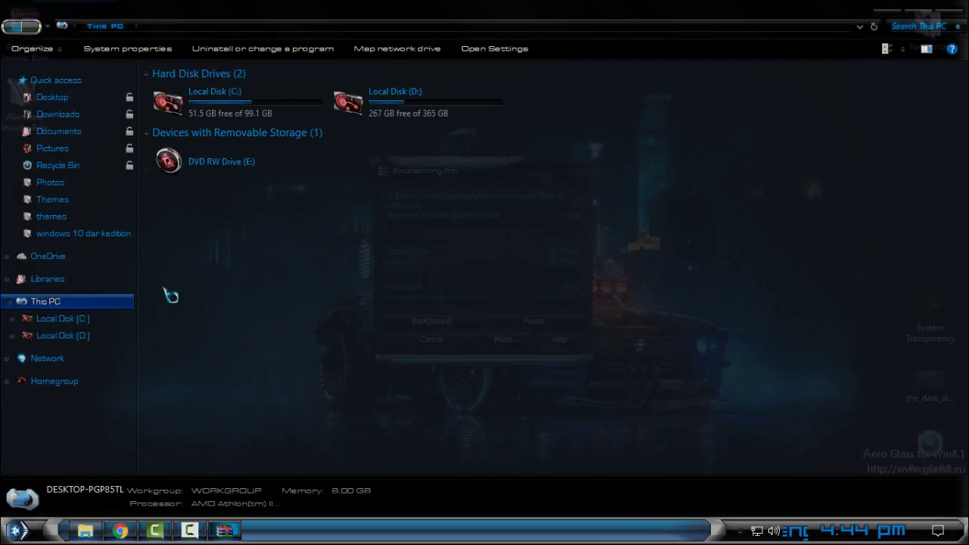
click(176, 113)
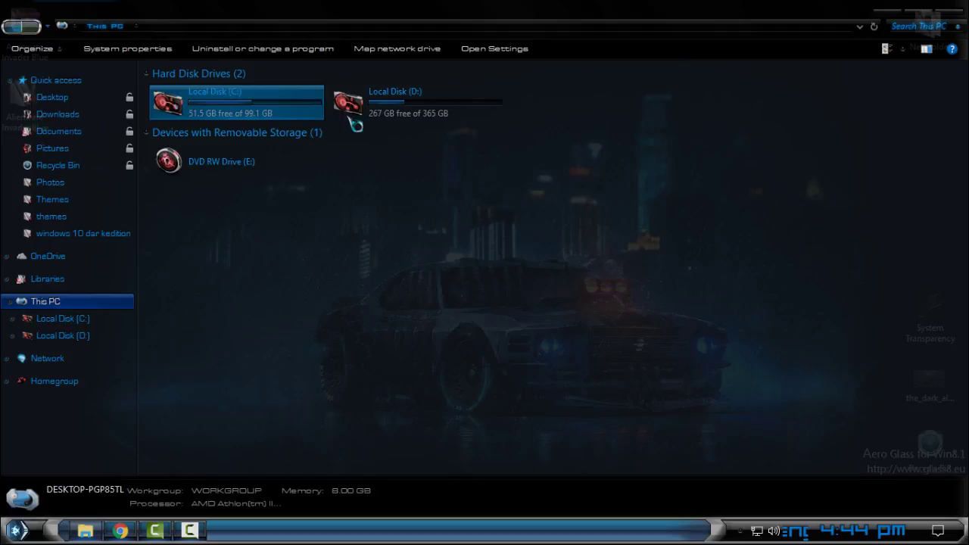
click(370, 110)
click(208, 114)
click(320, 121)
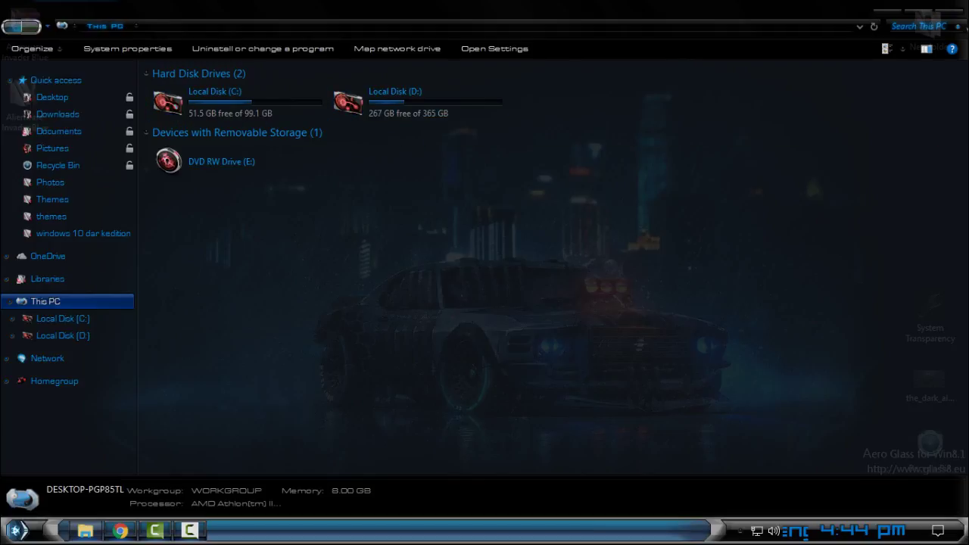
click(959, 19)
mouse_move(194, 522)
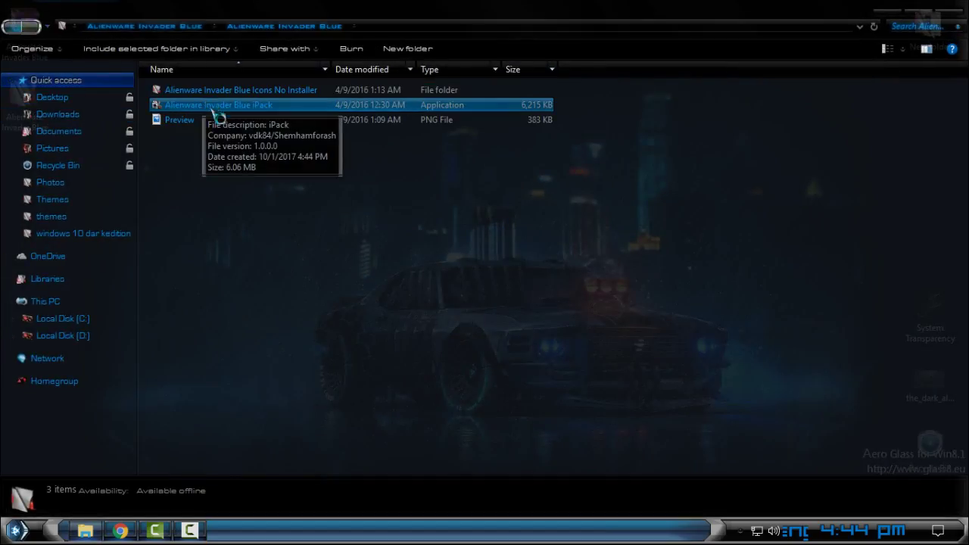
Run Alienware Invader Blue iPack.exe from the extracted folder and approve the User Account Control prompt.
click(288, 109)
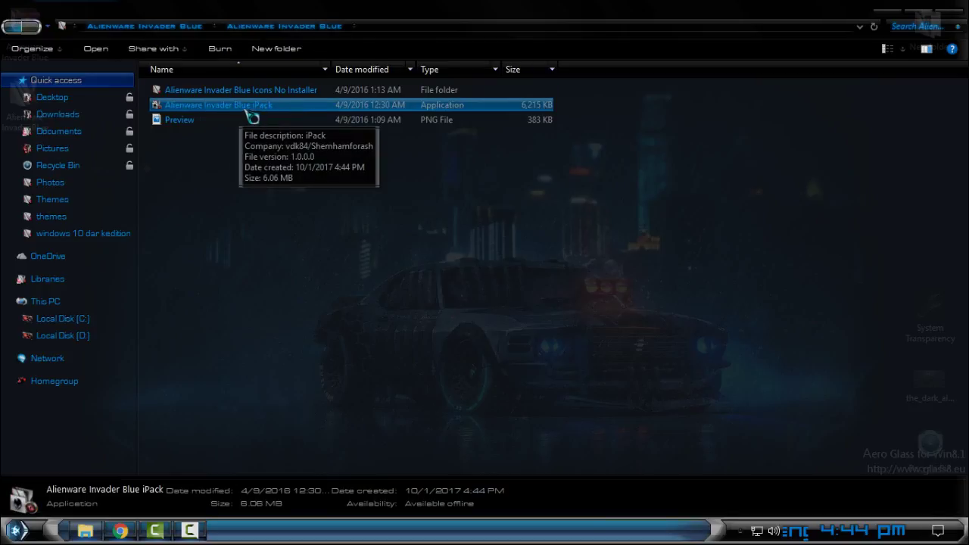
double_click(311, 110)
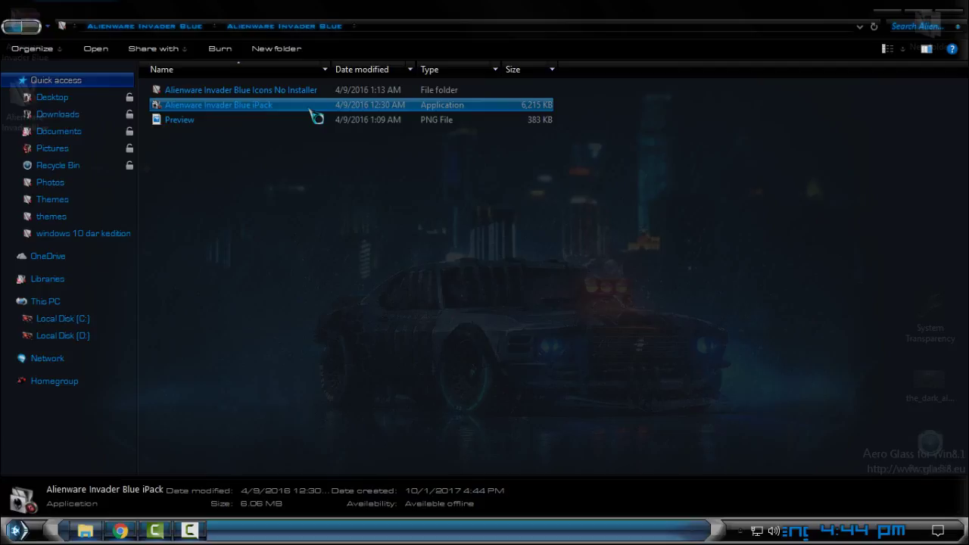
click(429, 371)
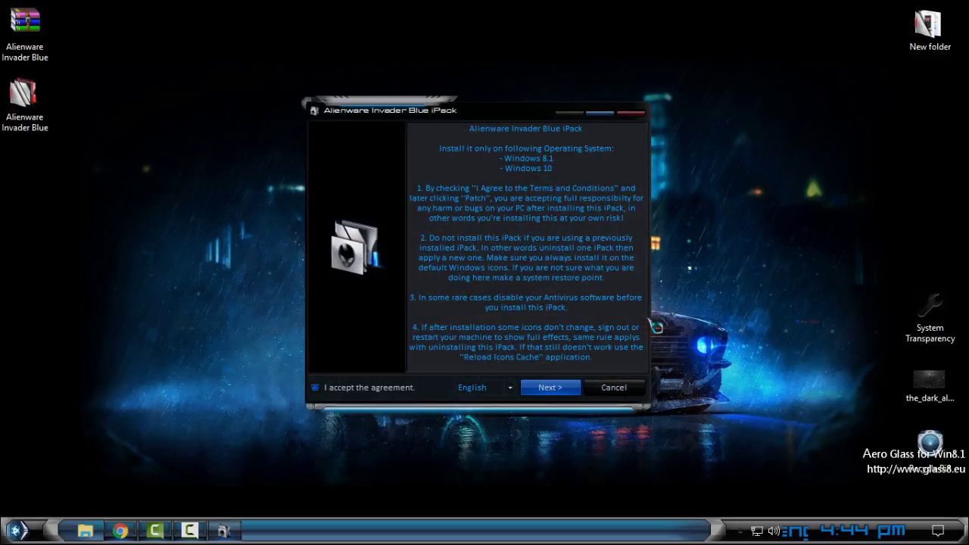
Install the icon pack with 'Patch all files' kept and the restore-point prompt confirmed.
click(550, 386)
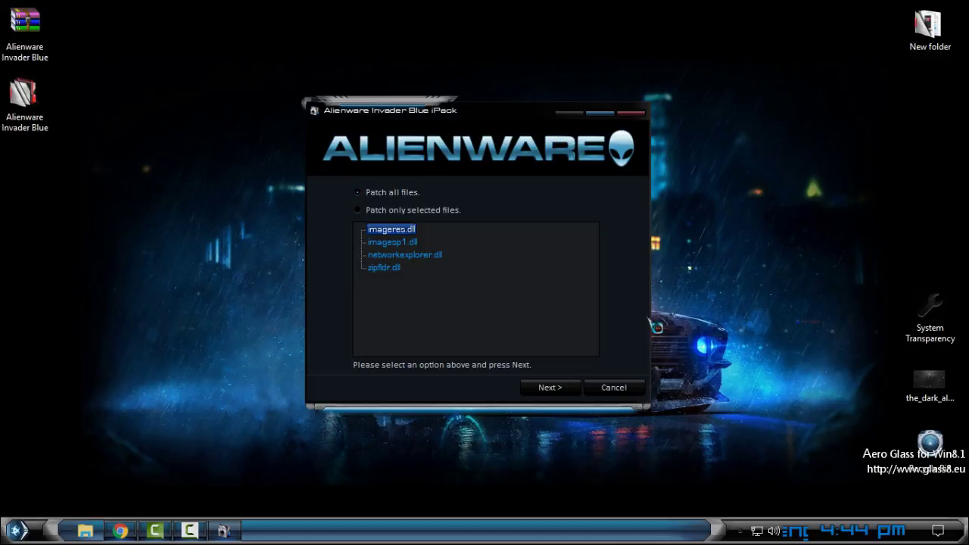
key(Return)
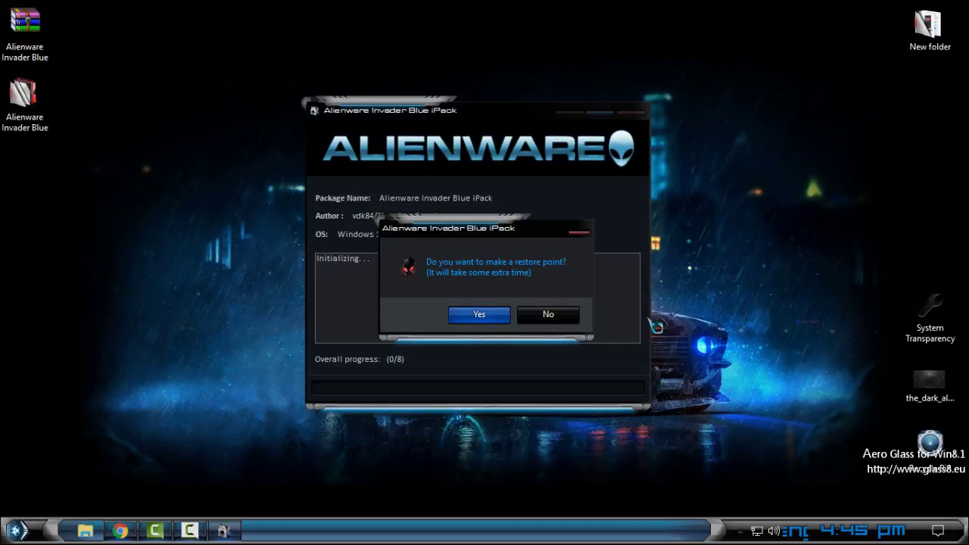
key(Return)
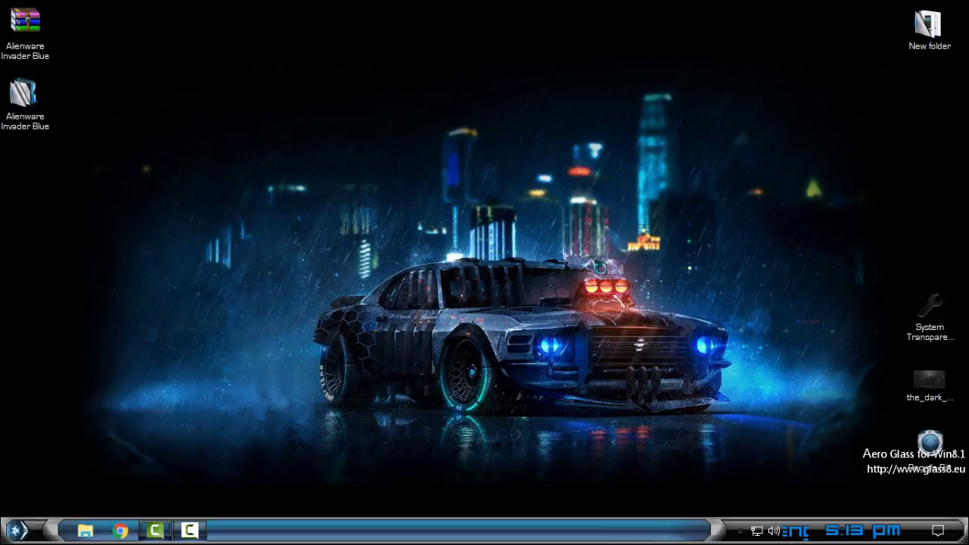
click(32, 115)
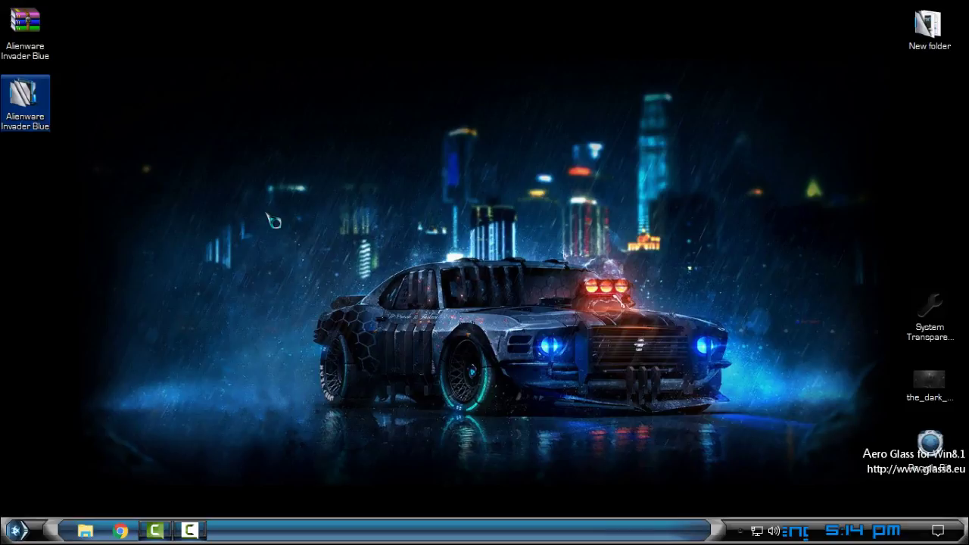
click(85, 531)
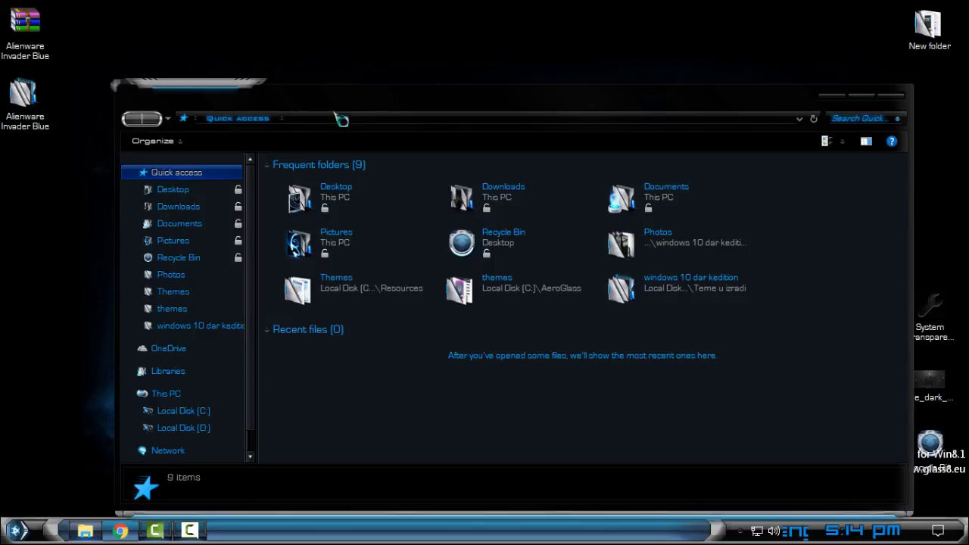
drag(335, 113, 387, 68)
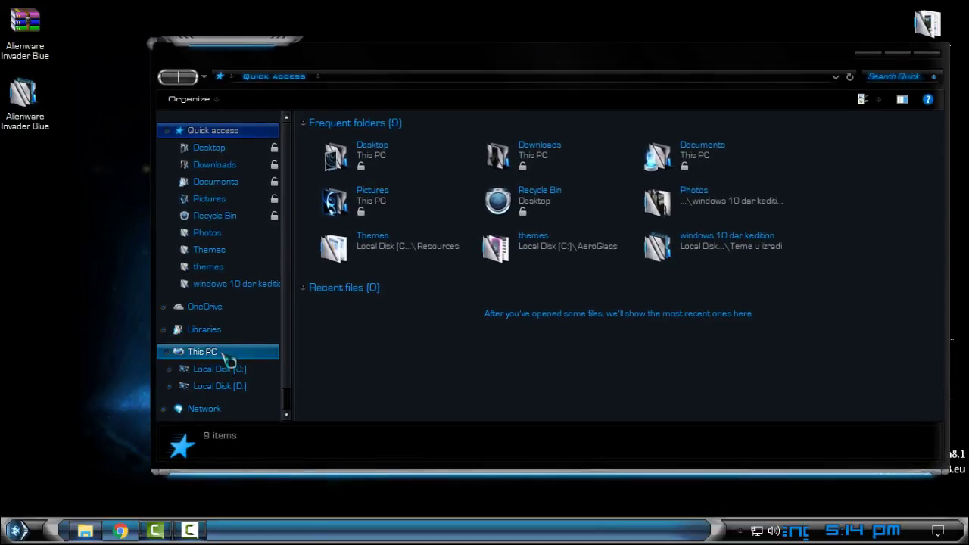
click(225, 358)
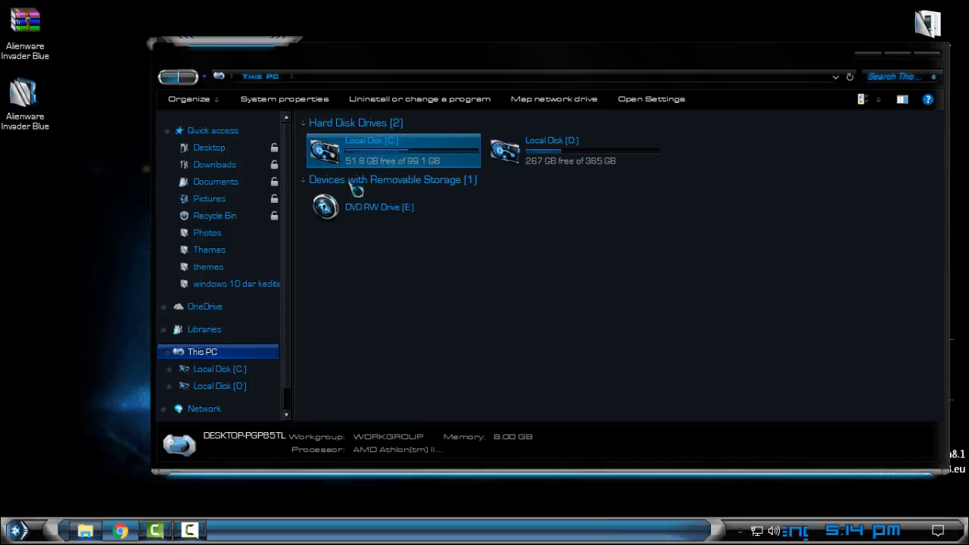
drag(380, 65, 327, 49)
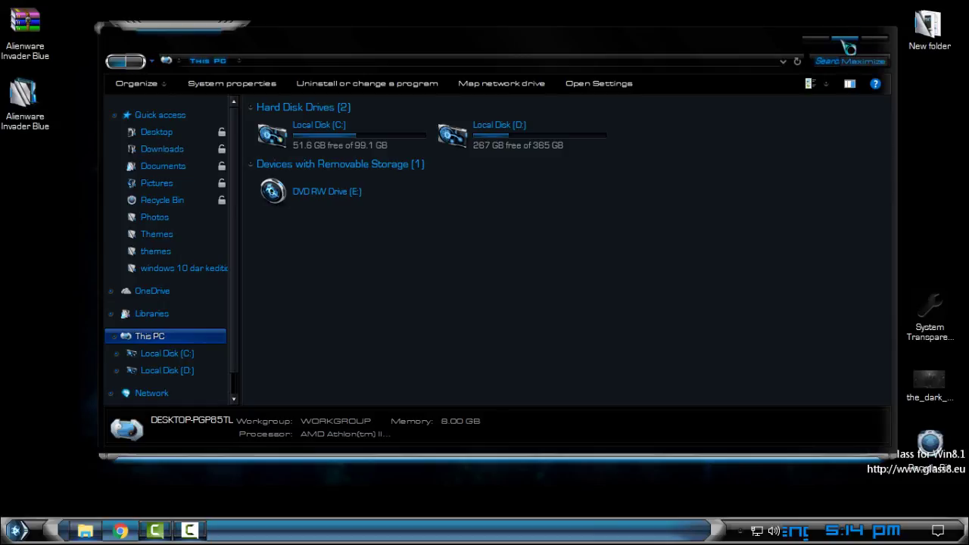
click(877, 49)
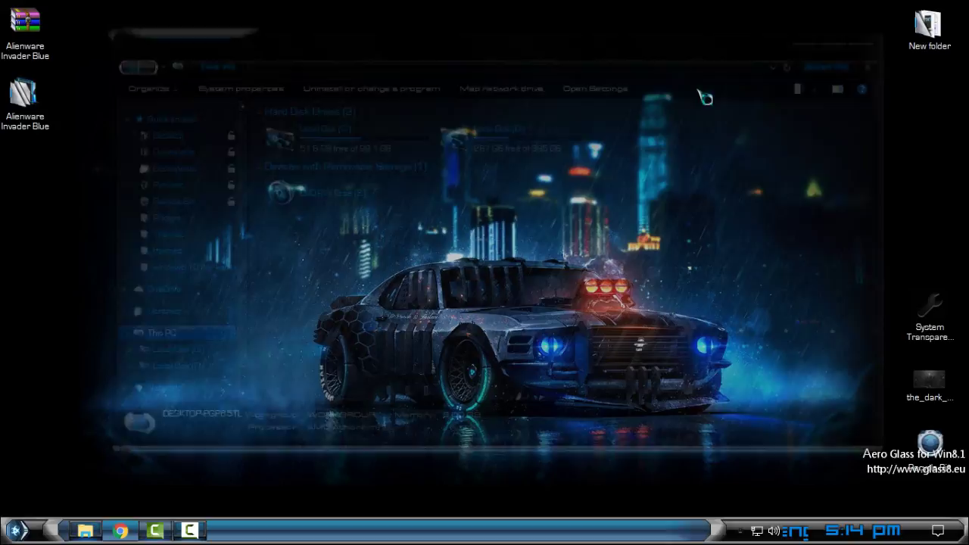
right_click(254, 136)
click(294, 196)
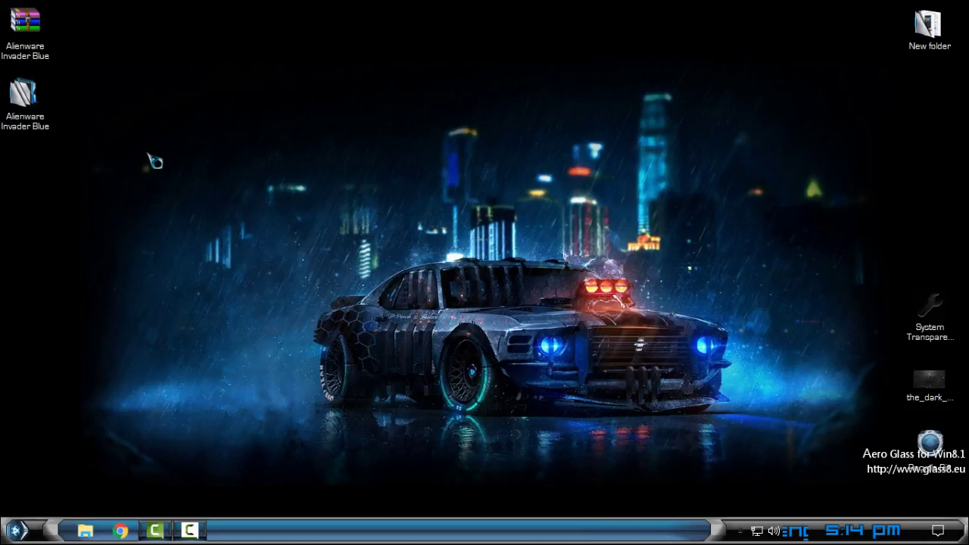
Open Control Panel from the Start menu to reach All Control Panel Items.
click(17, 530)
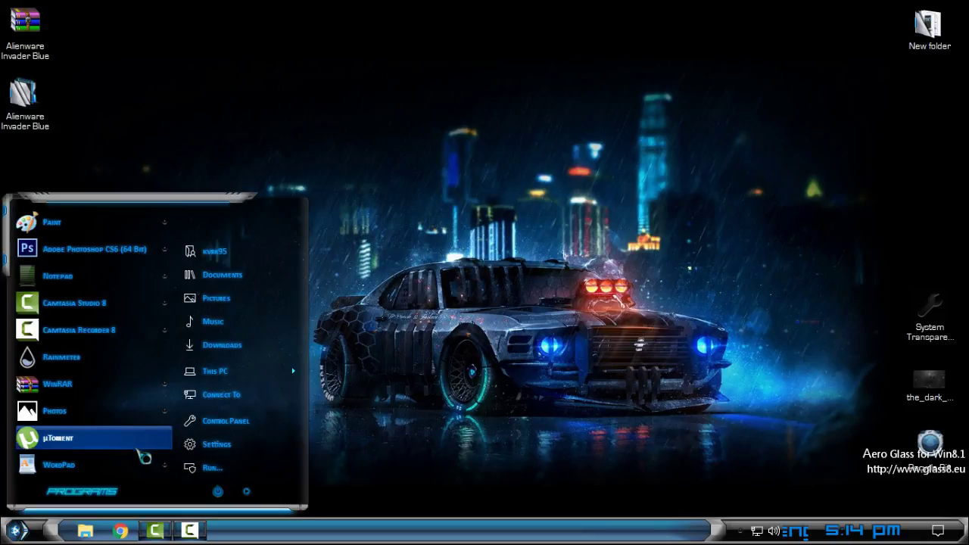
click(271, 426)
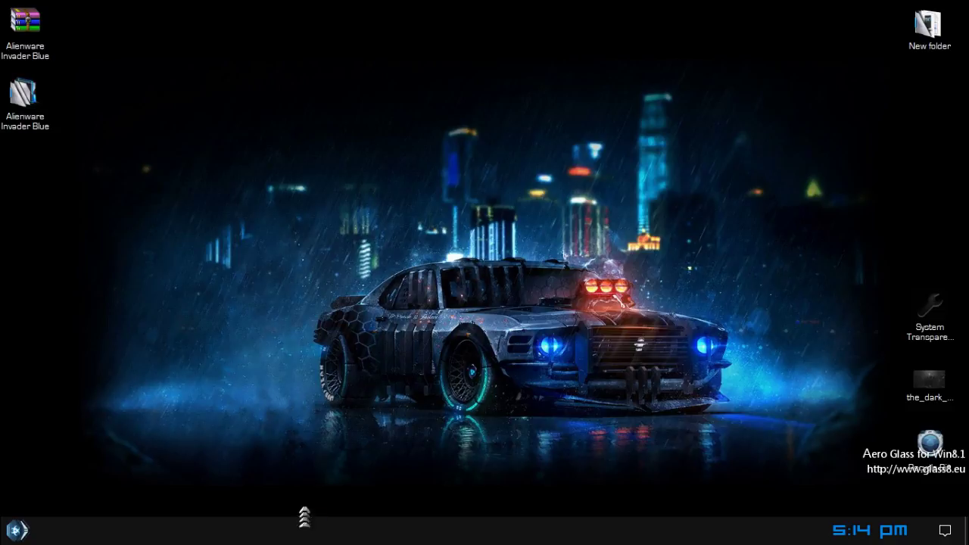
key(super)
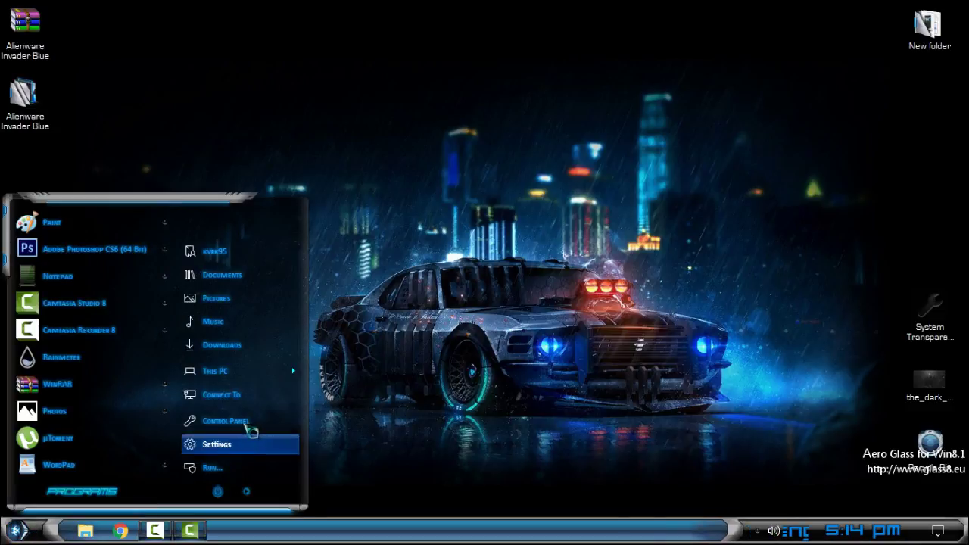
click(250, 422)
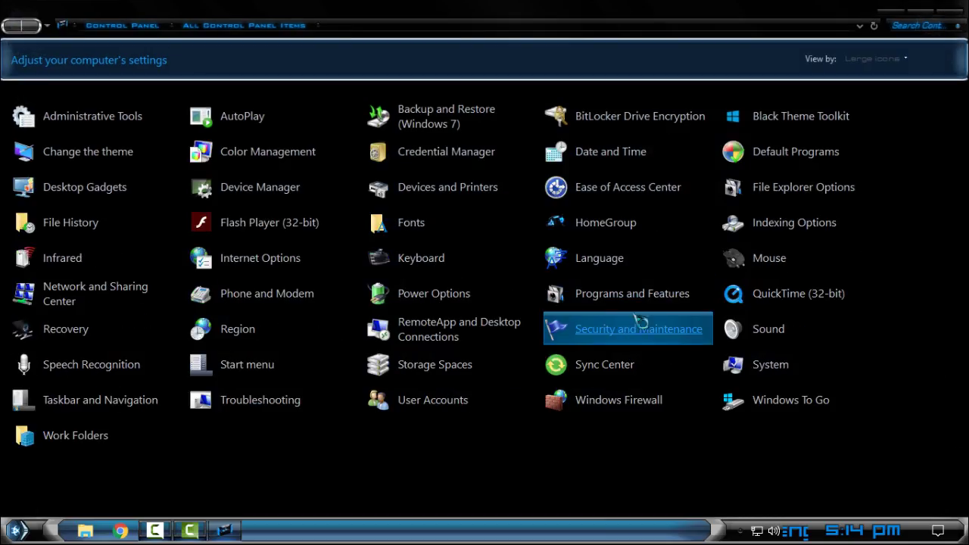
Open Programs and Features and browse entries such as Aero Glass, AMD Catalyst and KB4023057.
click(654, 297)
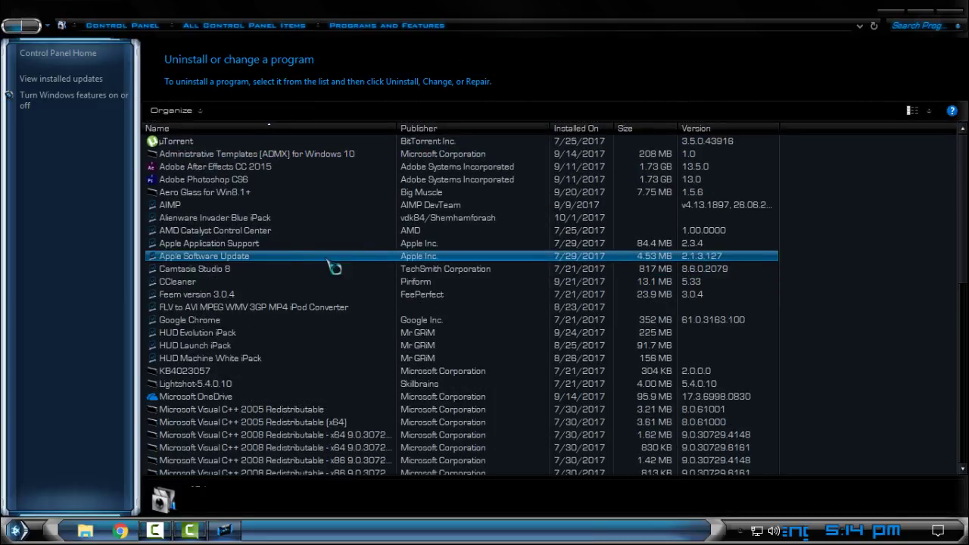
click(277, 219)
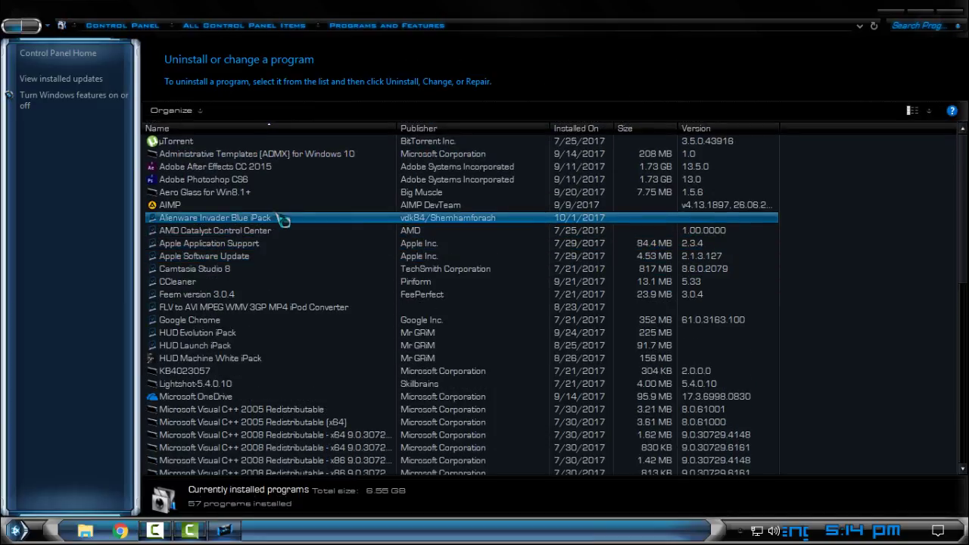
key(Up)
click(274, 194)
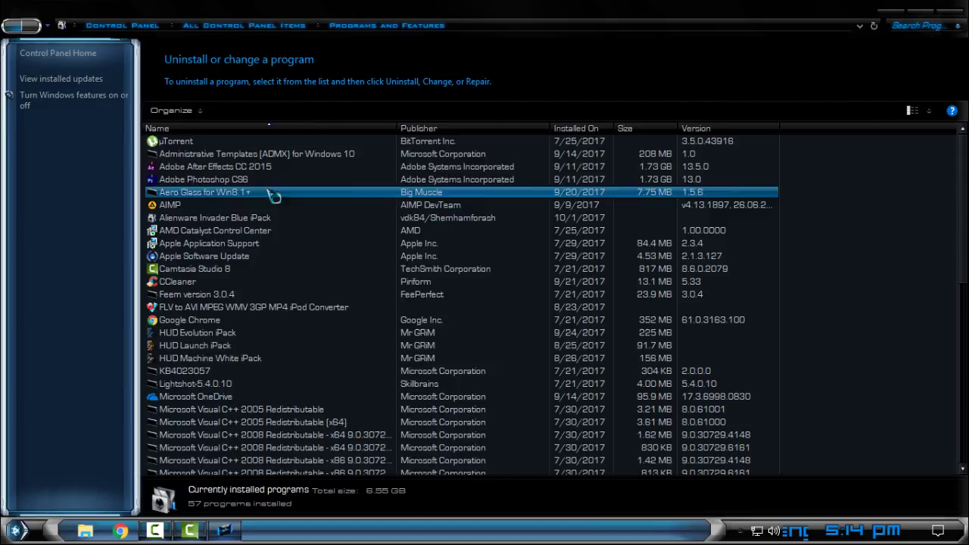
key(Up)
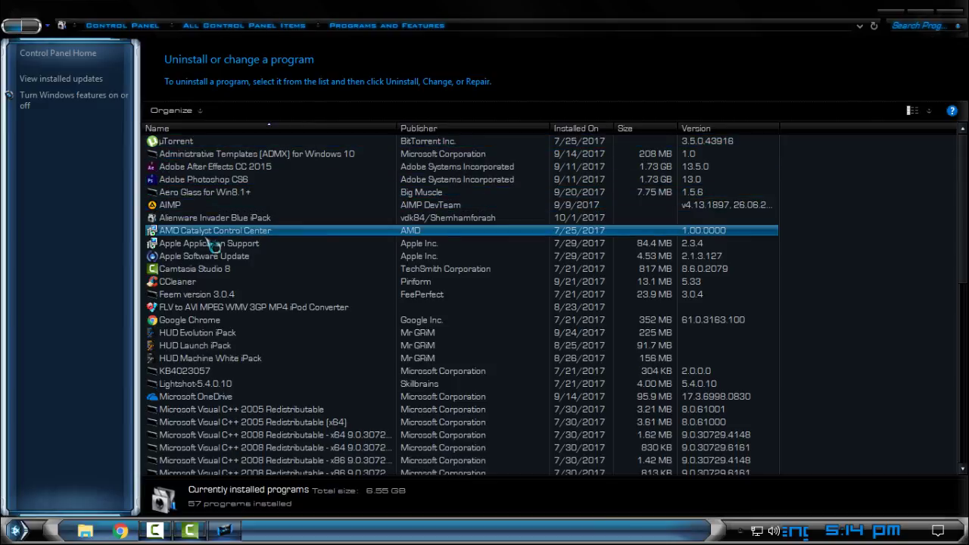
click(211, 234)
click(209, 205)
click(233, 194)
click(221, 244)
click(219, 371)
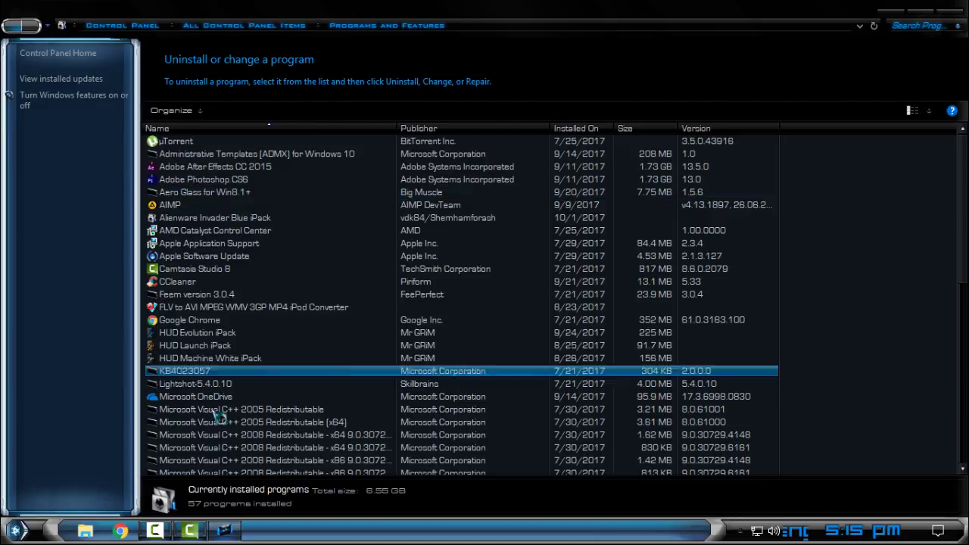
drag(217, 367, 230, 102)
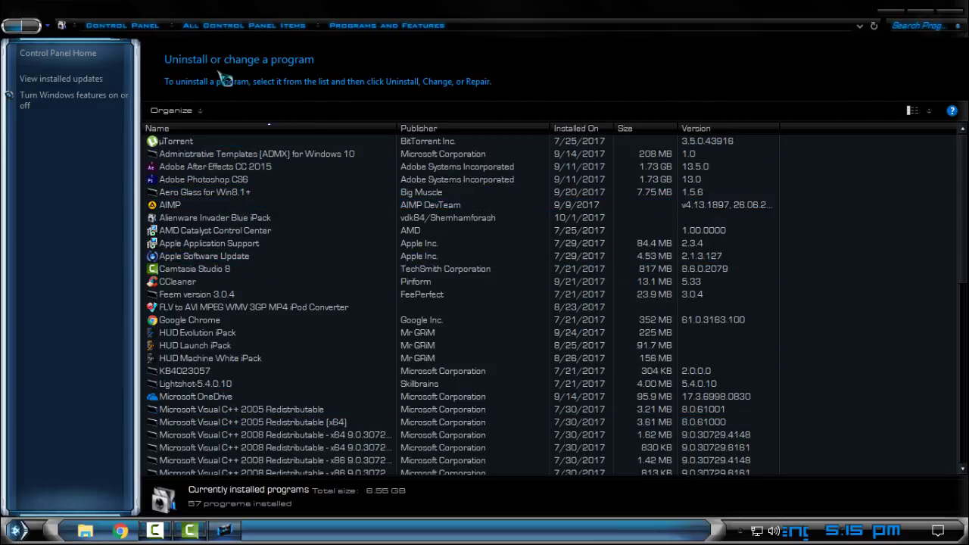
Scroll the program list and select the Alienware Invader Blue iPack entry.
scroll(216, 424, down, 7)
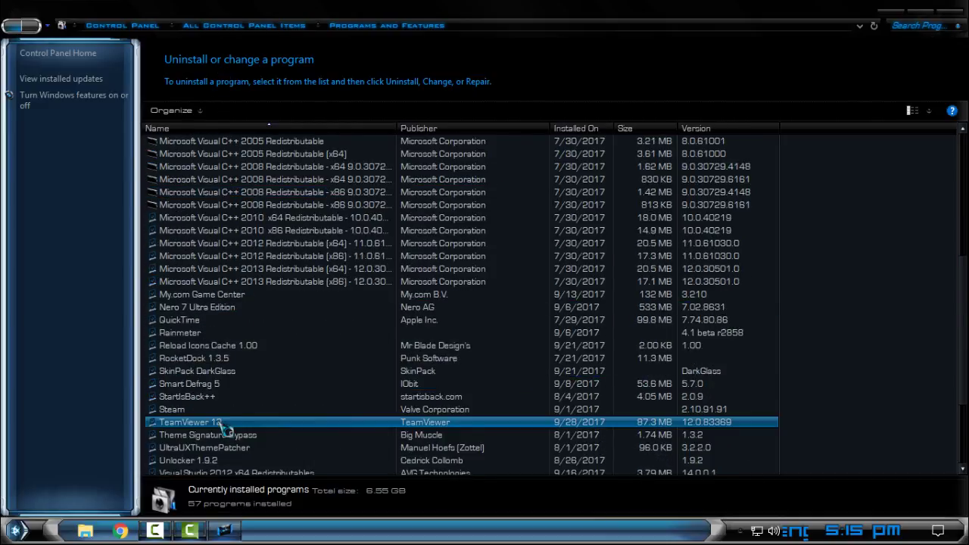
scroll(227, 429, up, 7)
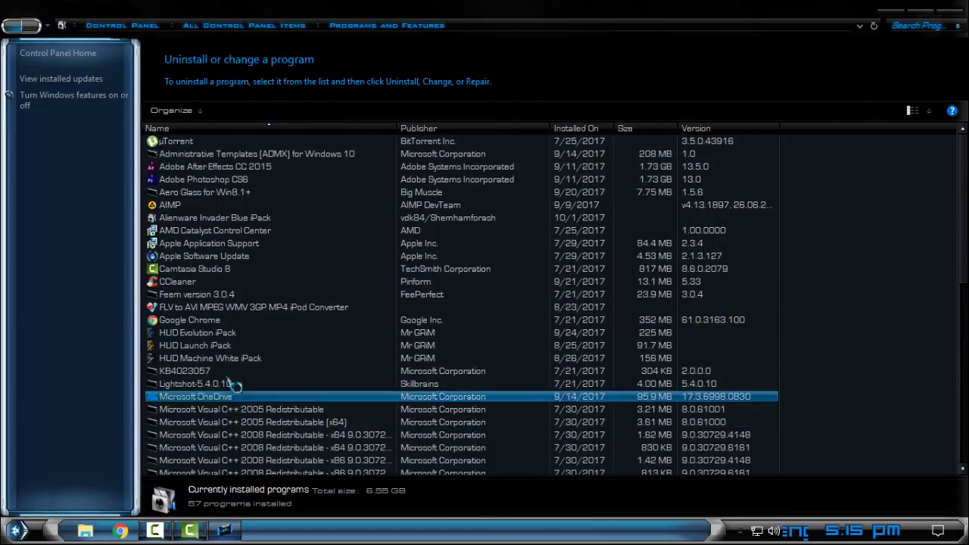
scroll(231, 400, down, 1)
scroll(234, 387, up, 1)
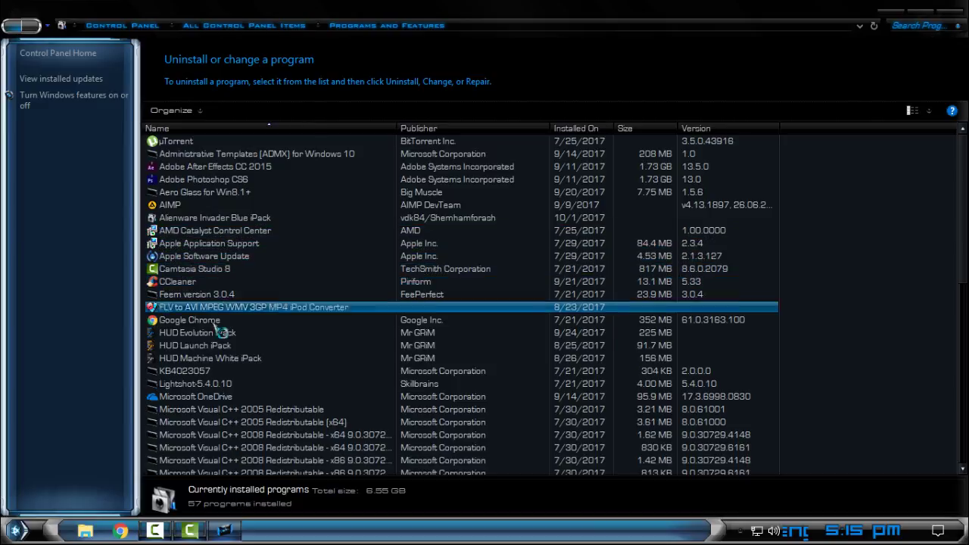
click(236, 220)
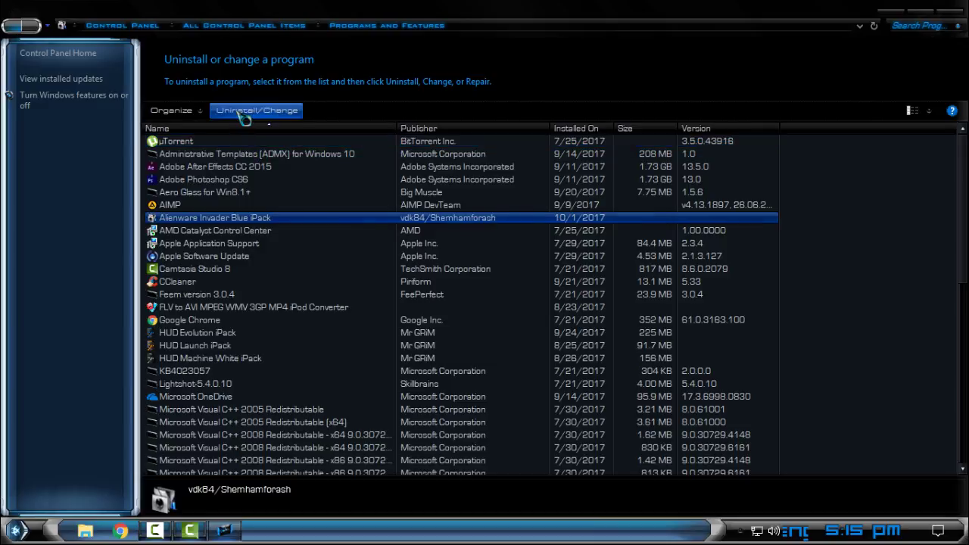
Confirm uninstalling the iPack, dismiss the SFC warning, and pick 'Restore windows default icons (sfc /scannow)'.
click(256, 110)
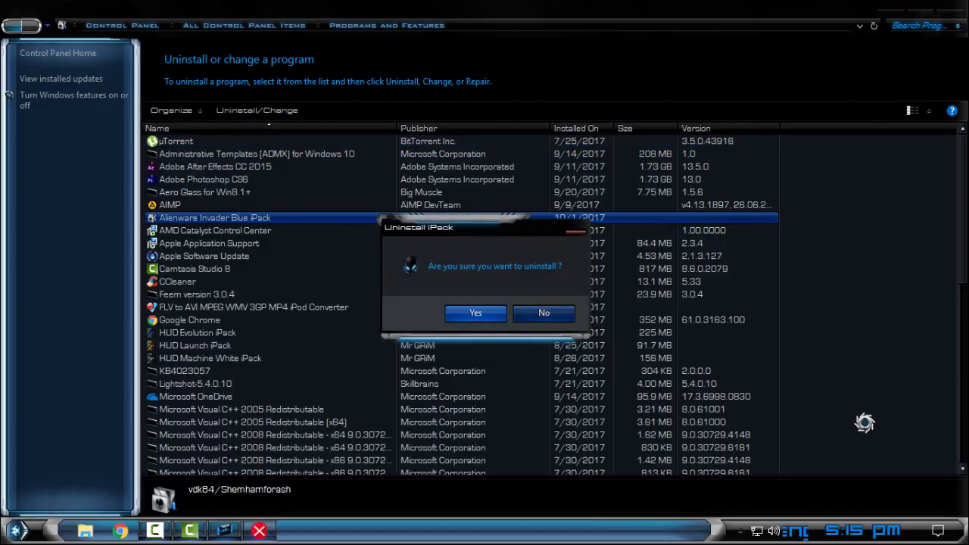
click(489, 314)
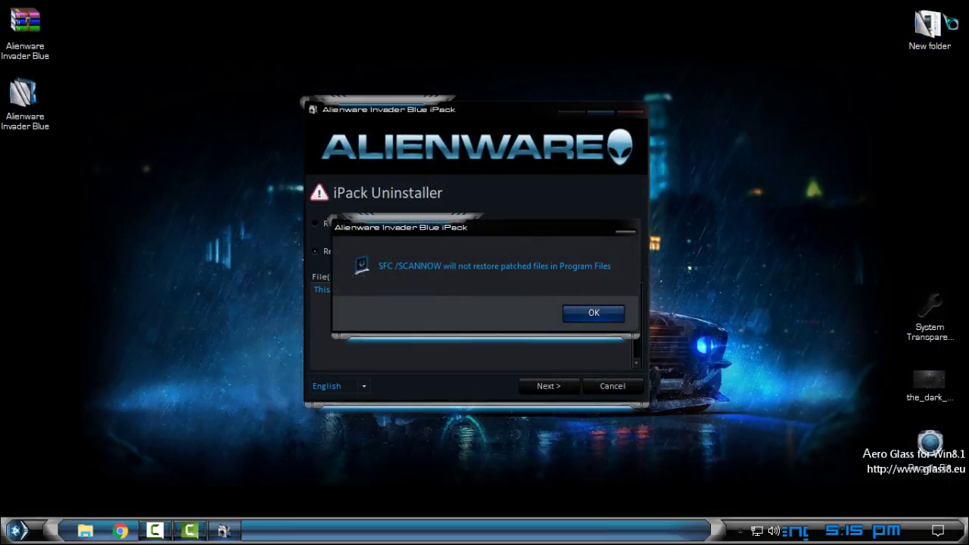
key(Return)
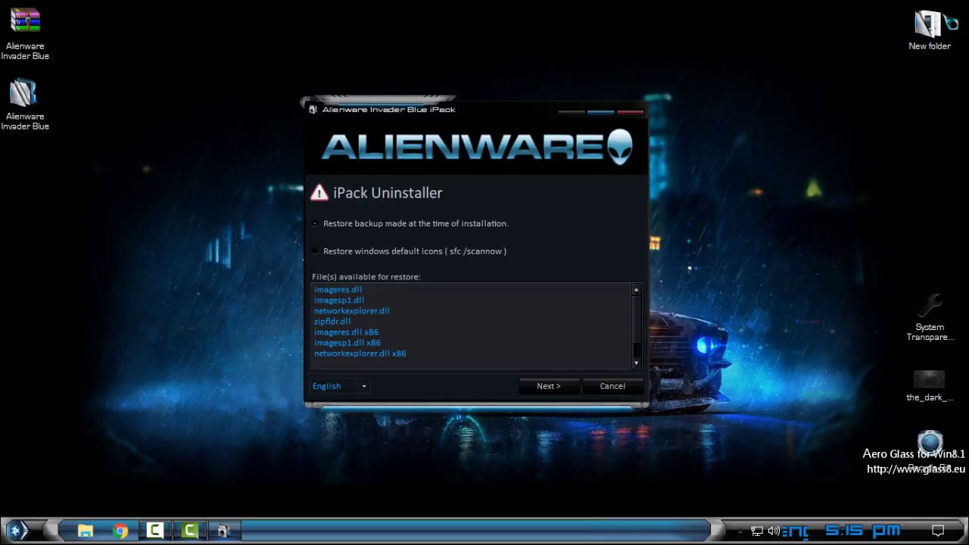
click(315, 251)
Open and then close a File Explorer window to return to the iPack Uninstaller.
click(85, 530)
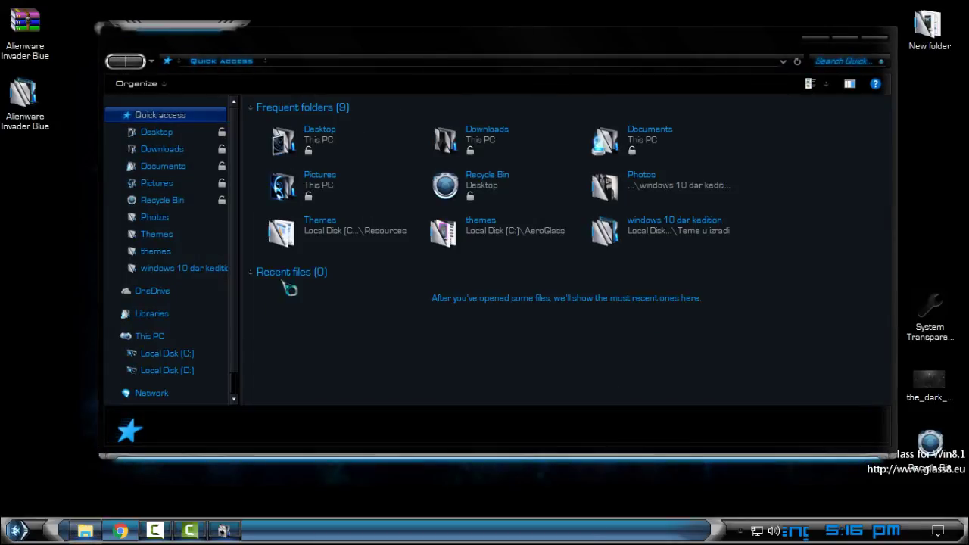
click(877, 38)
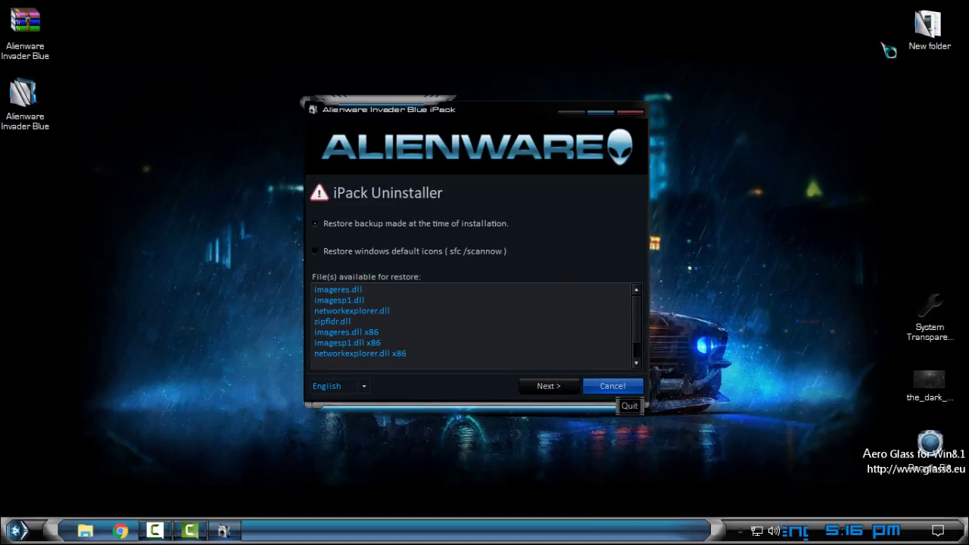
Cancel the iPack Uninstaller without restoring icons, then refresh the desktop.
click(612, 386)
right_click(525, 231)
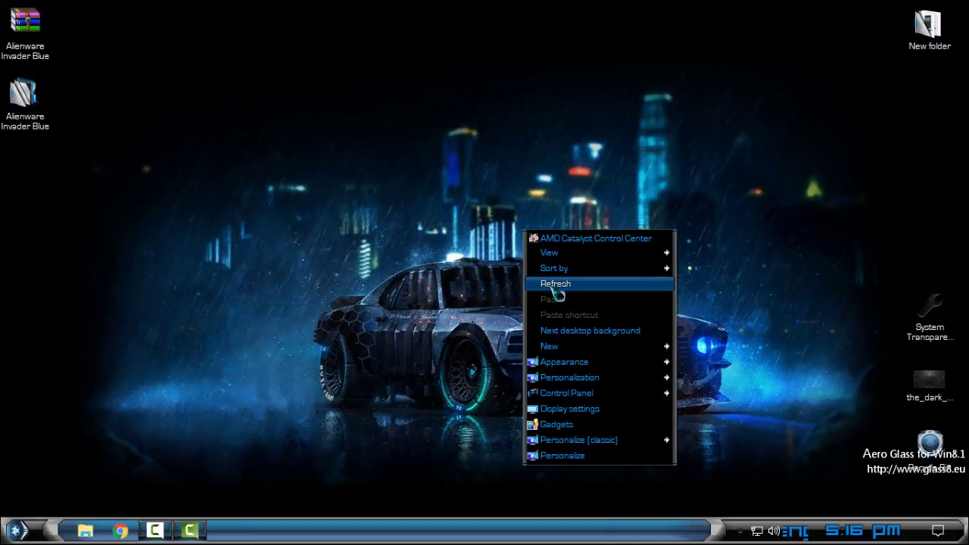
click(557, 286)
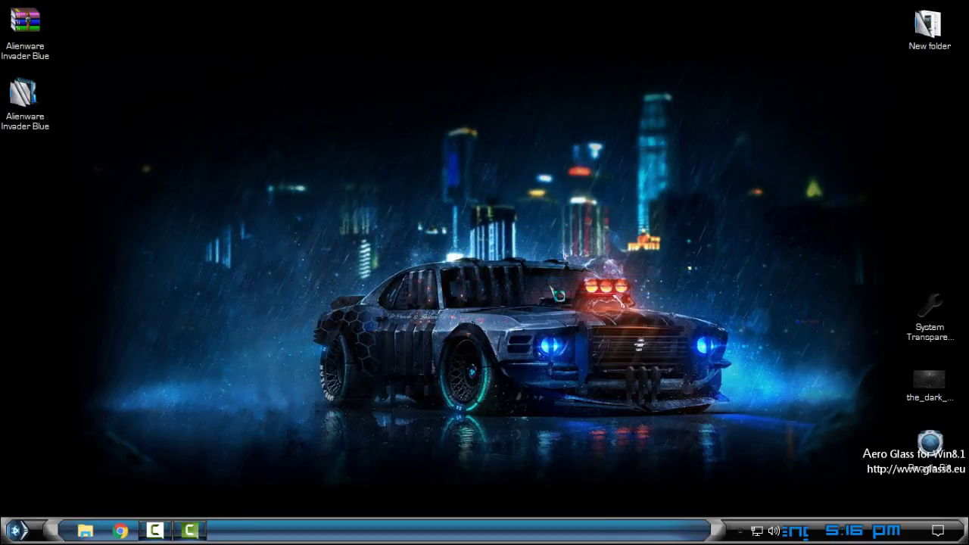